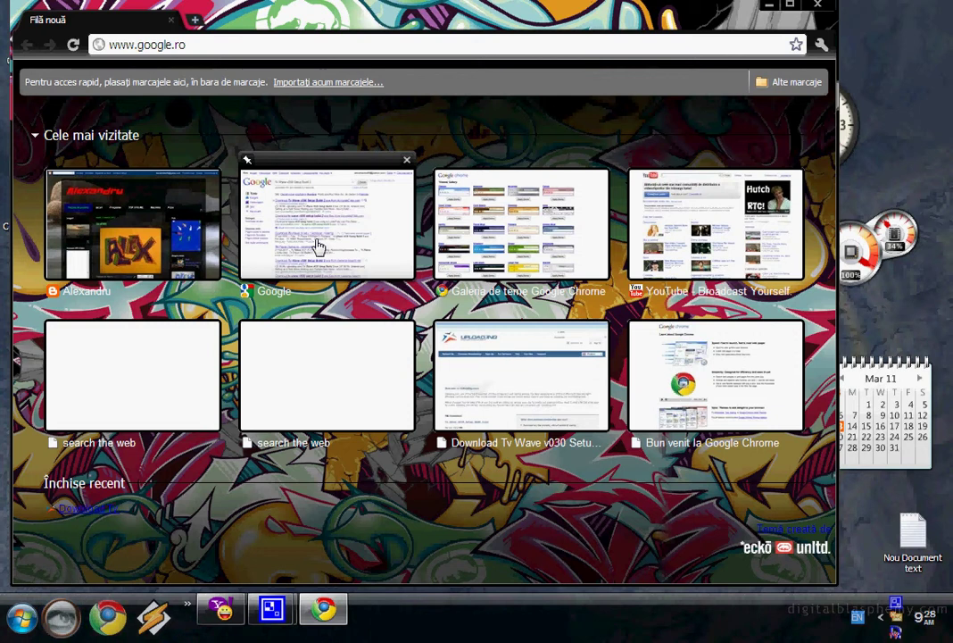
- Open Google and search for "Tv Wave v030 Setup Build 2"
{"action": "left_click", "coordinate": [317, 245]}
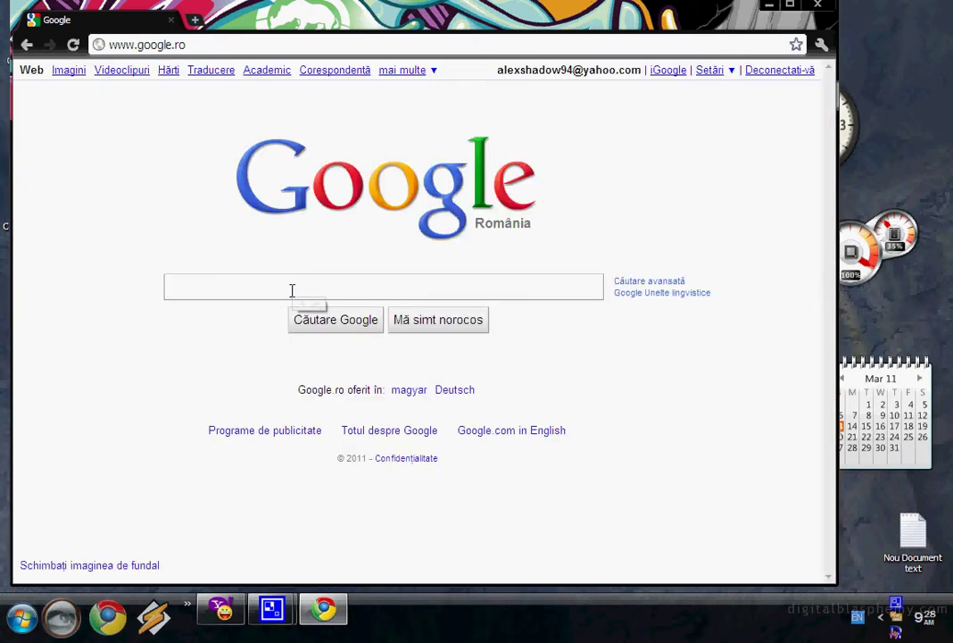
{"action": "type", "text": "Tv Wave v030 Setup Build 2"}
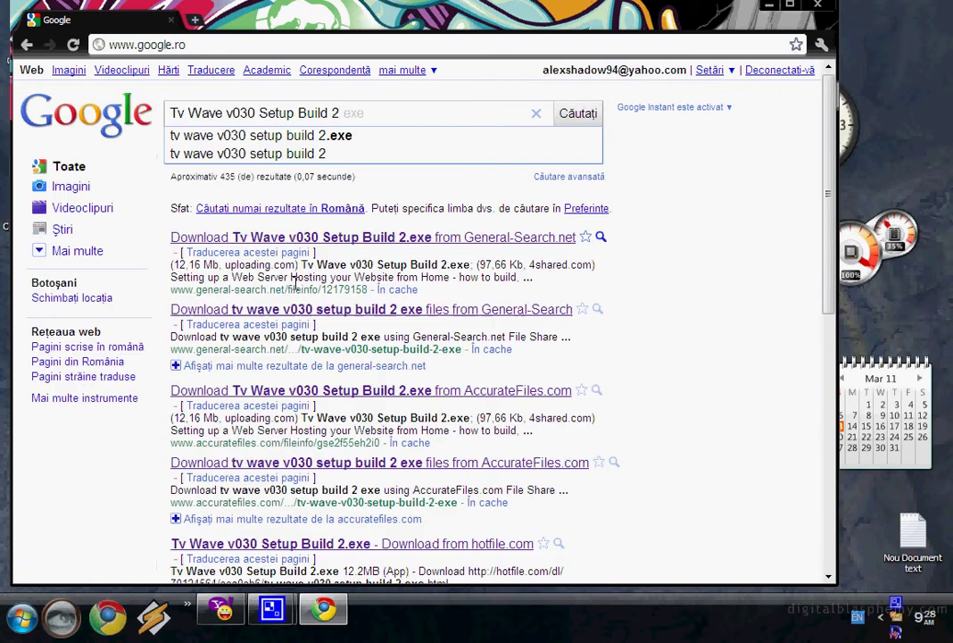
{"action": "key", "text": "Return"}
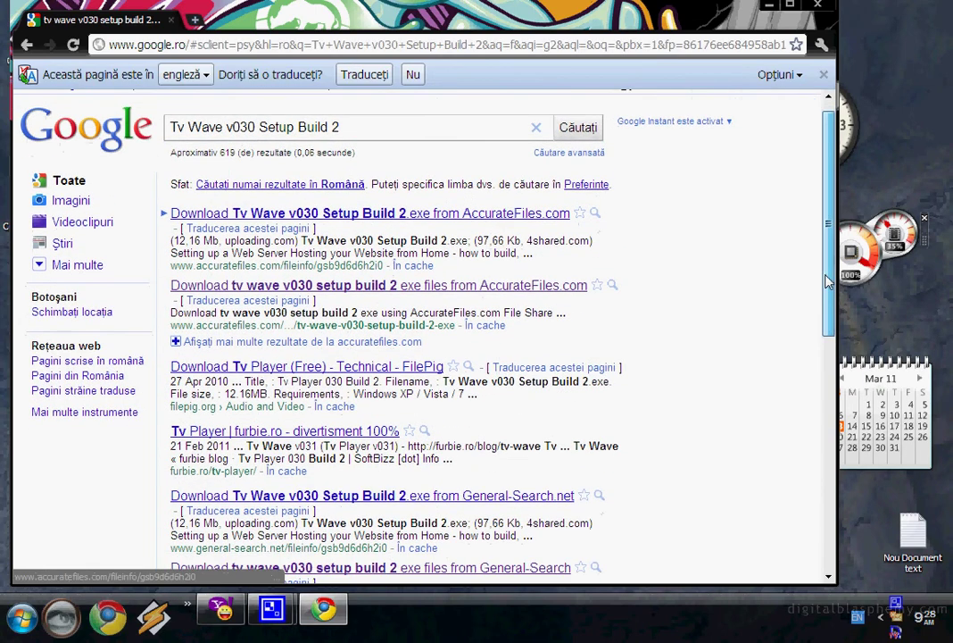
- Open the uploading.com download result for Tv Wave v030 Setup Build 2.exe at the end of the search results
{"action": "scroll", "coordinate": [801, 414], "scroll_direction": "down", "scroll_amount": 3}
{"action": "scroll", "coordinate": [800, 414], "scroll_direction": "down", "scroll_amount": 3}
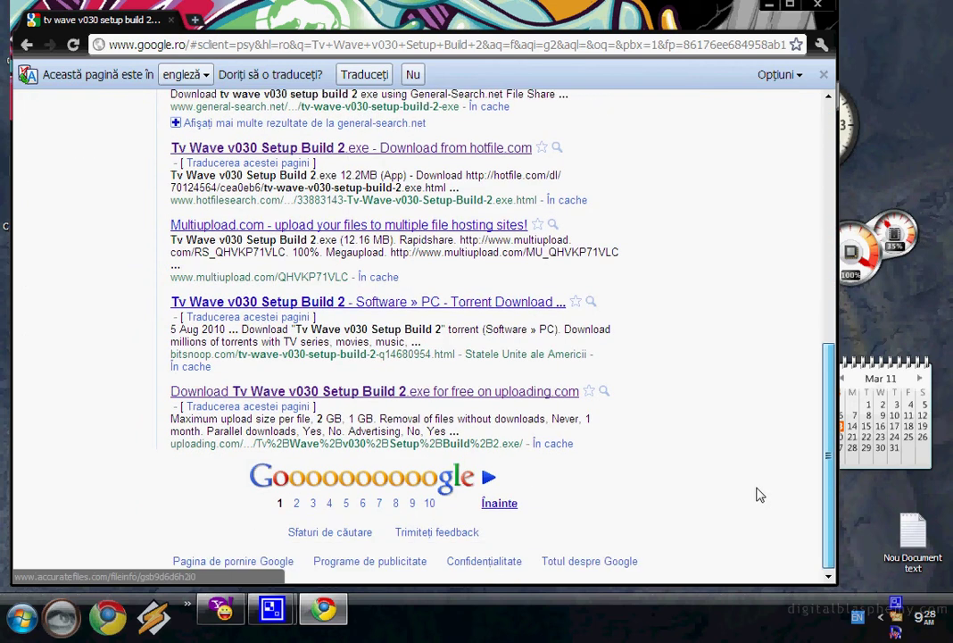
{"action": "left_click", "coordinate": [462, 393]}
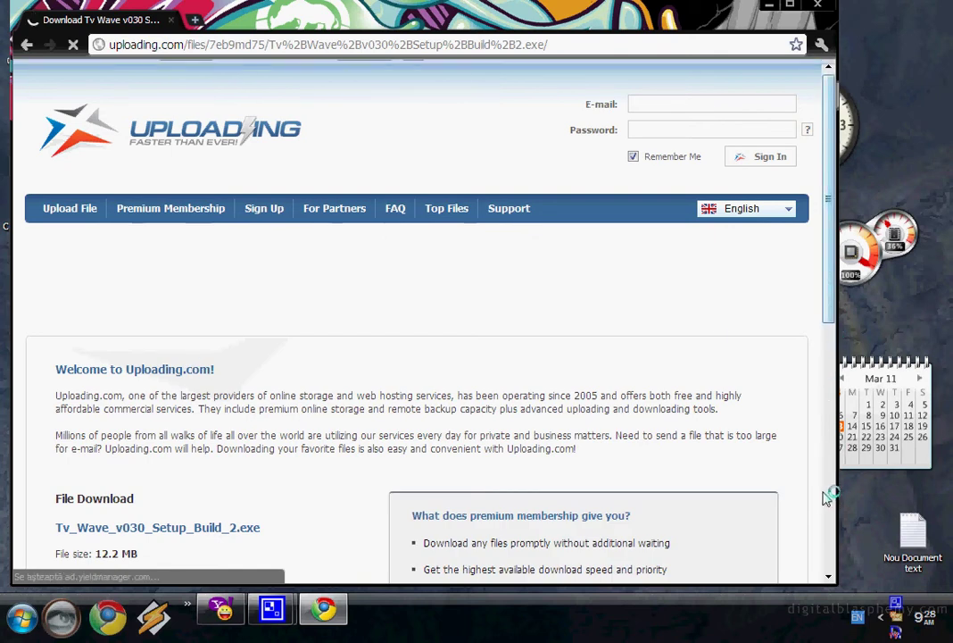
{"action": "scroll", "coordinate": [158, 429], "scroll_direction": "down", "scroll_amount": 3}
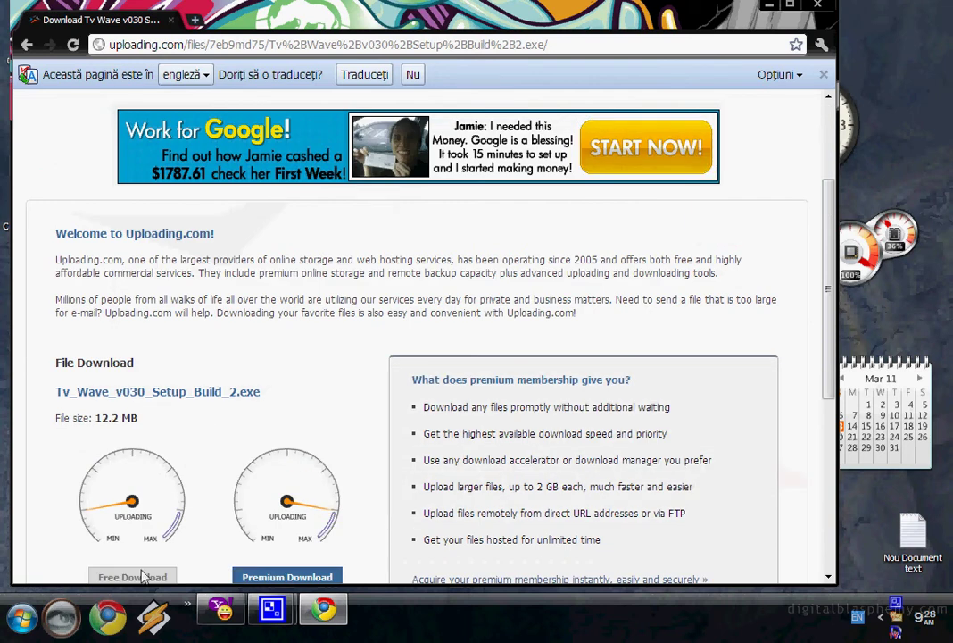
{"action": "scroll", "coordinate": [143, 571], "scroll_direction": "down", "scroll_amount": 2}
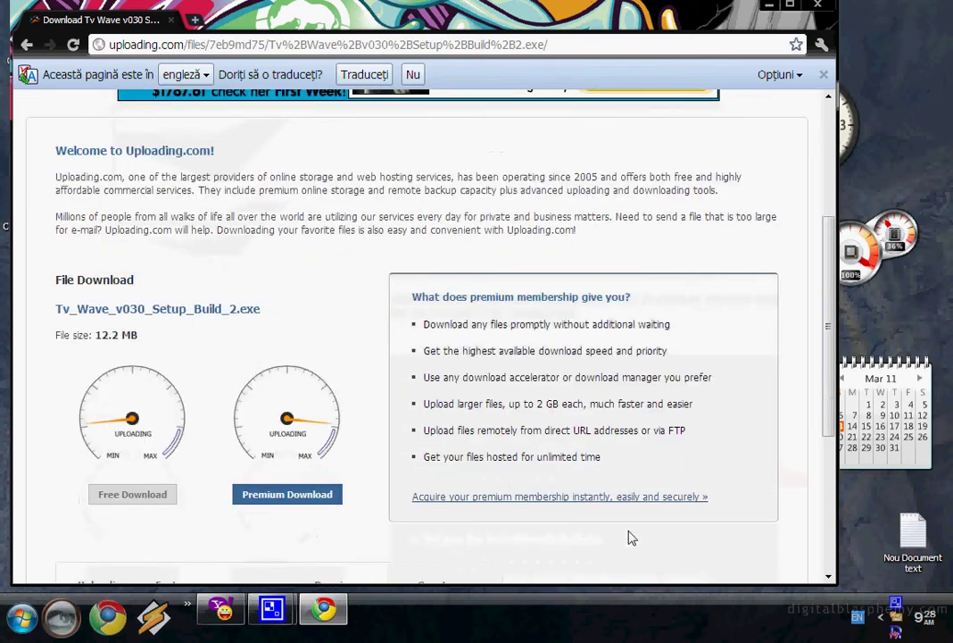
{"action": "left_click", "coordinate": [112, 498]}
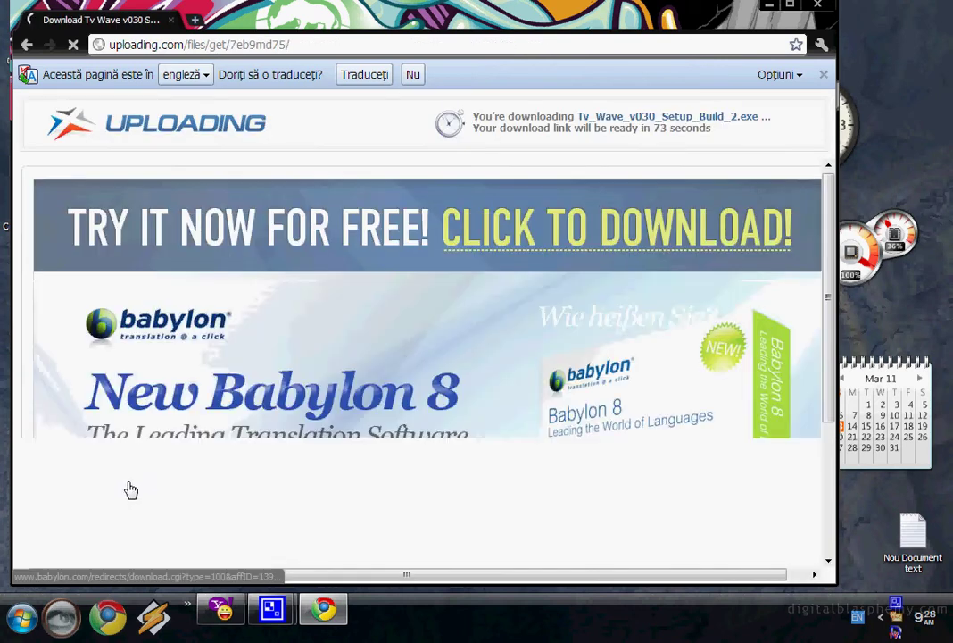
{"action": "scroll", "coordinate": [128, 493], "scroll_direction": "down", "scroll_amount": 4}
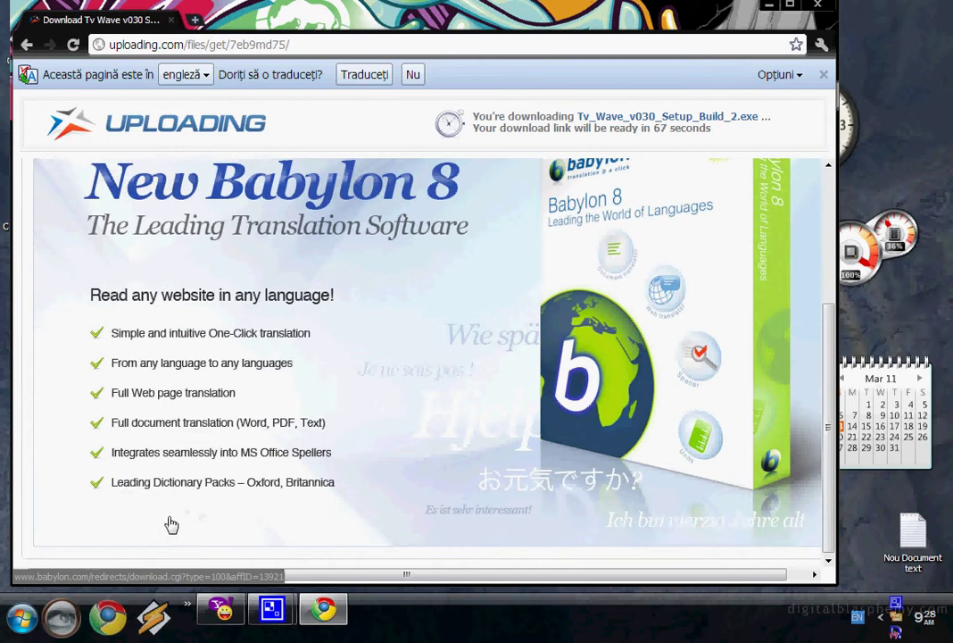
{"action": "left_click", "coordinate": [26, 46]}
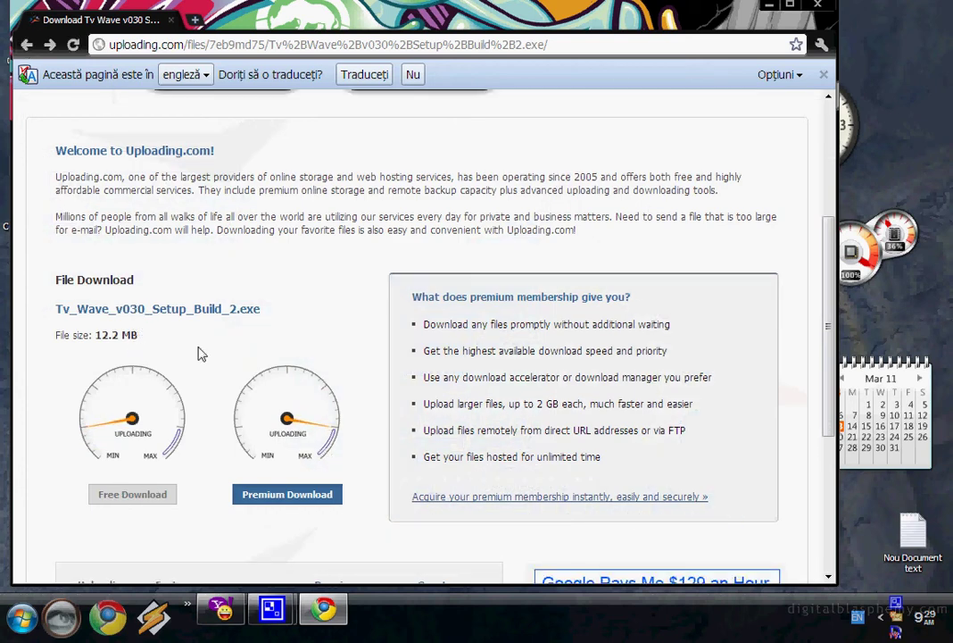
- Request the free download of Tv_Wave_v030_Setup_Build_2.exe and start it once the waiting time has run out
{"action": "scroll", "coordinate": [265, 337], "scroll_direction": "down", "scroll_amount": 3}
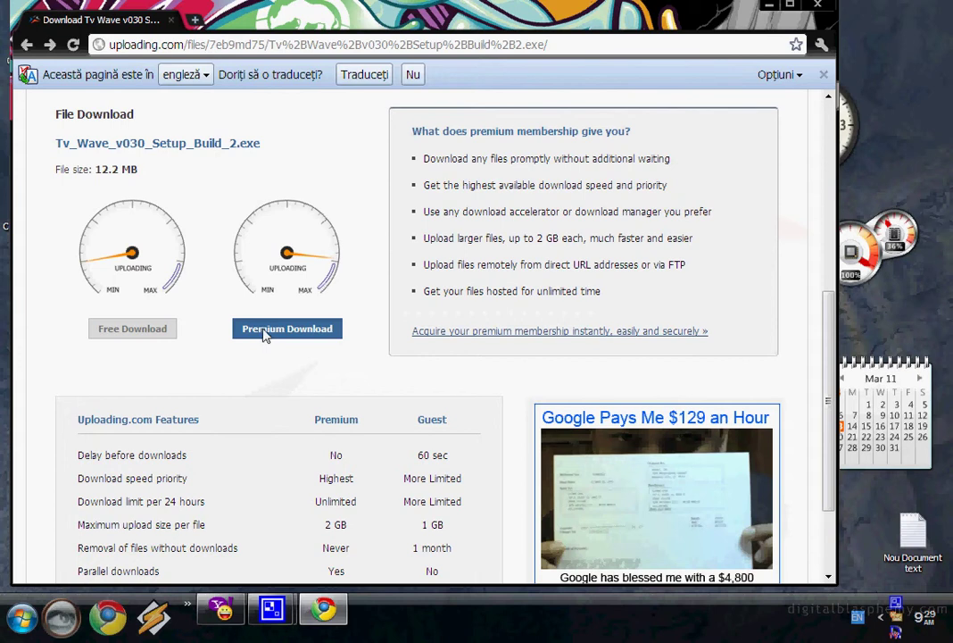
{"action": "left_click", "coordinate": [137, 329]}
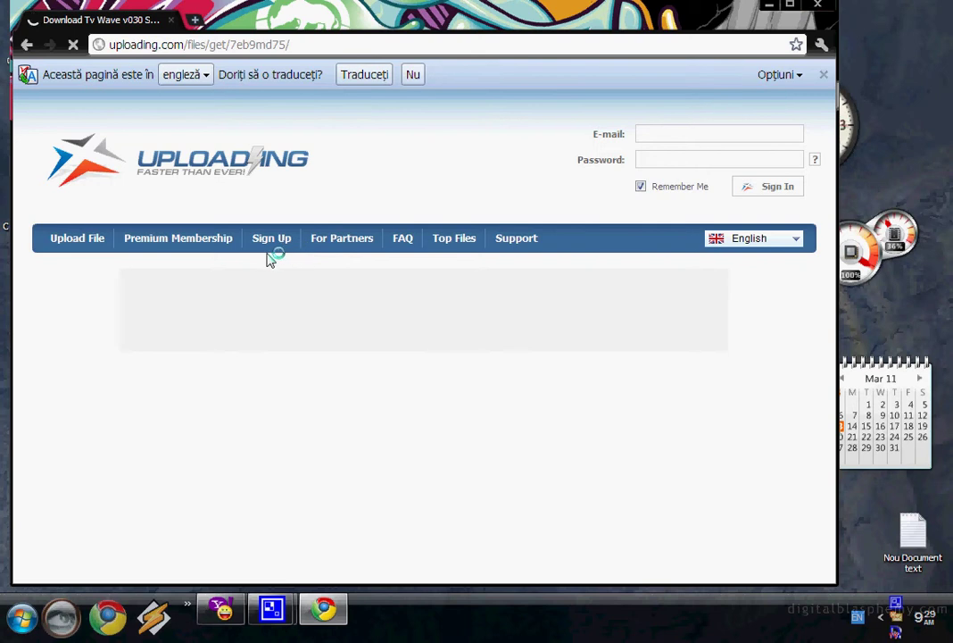
{"action": "scroll", "coordinate": [166, 326], "scroll_direction": "down", "scroll_amount": 2}
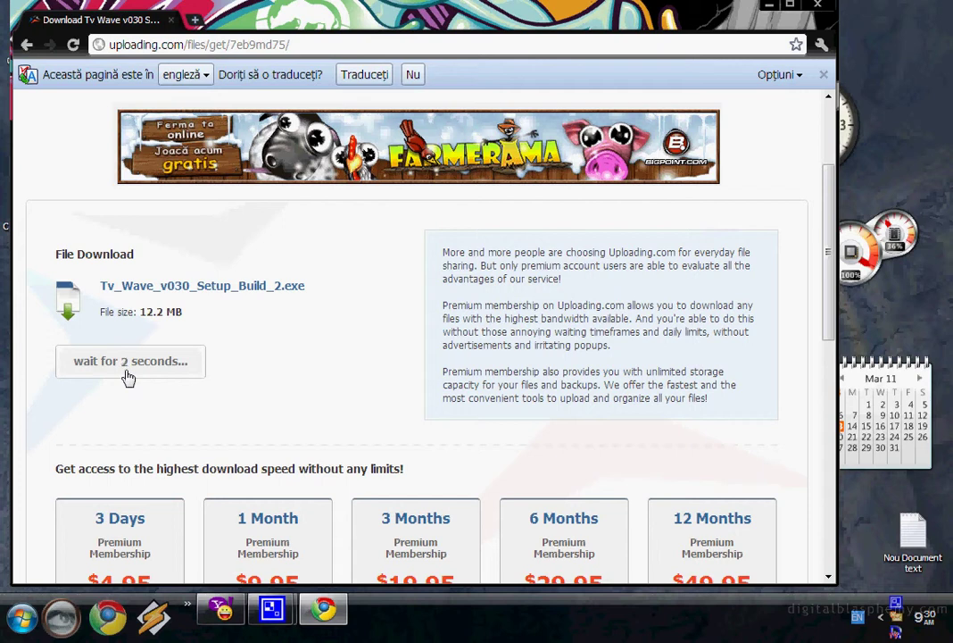
{"action": "left_click", "coordinate": [143, 365]}
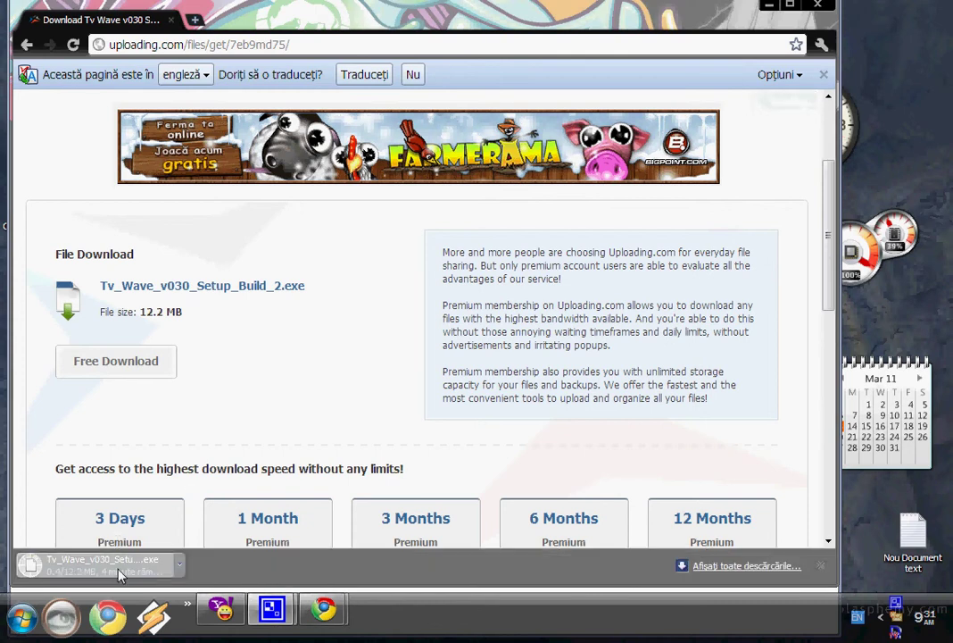
- Run the downloaded Tv Wave installer and clear the ad pop-up, browser window and duplicate security prompt out of its way
{"action": "left_click", "coordinate": [111, 573]}
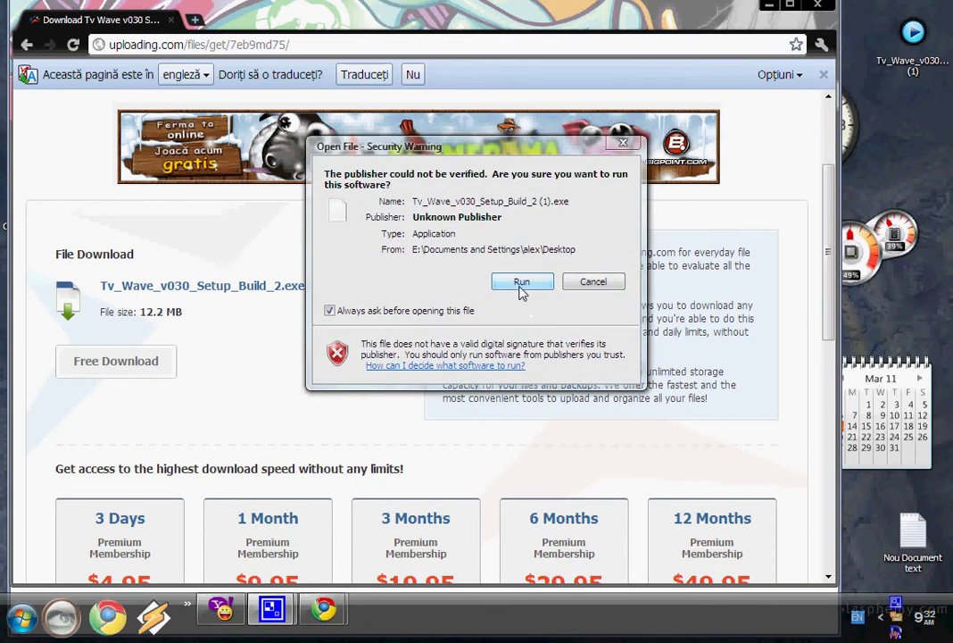
{"action": "left_click", "coordinate": [522, 282]}
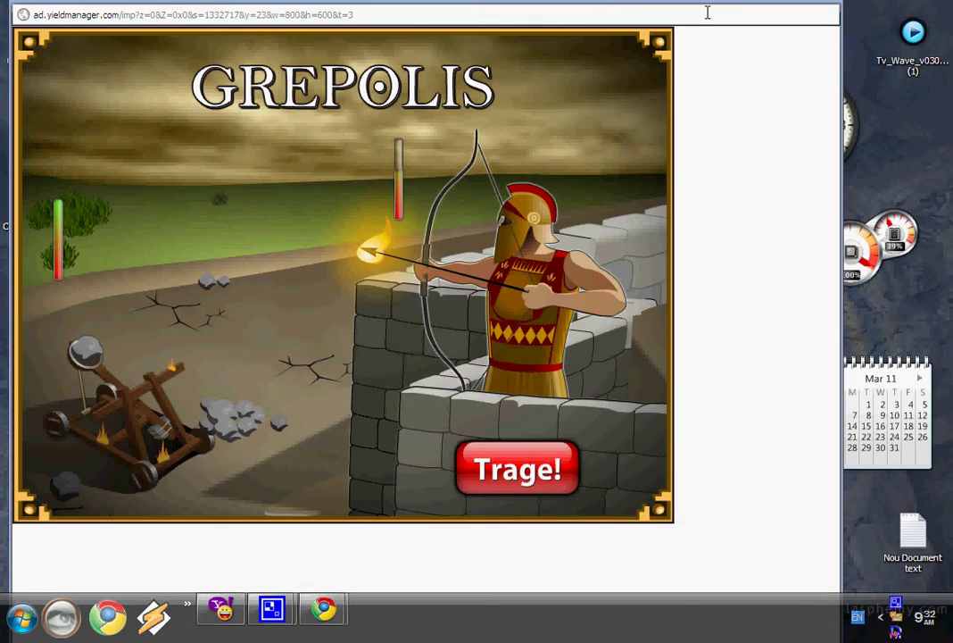
{"action": "key", "text": "alt+F4"}
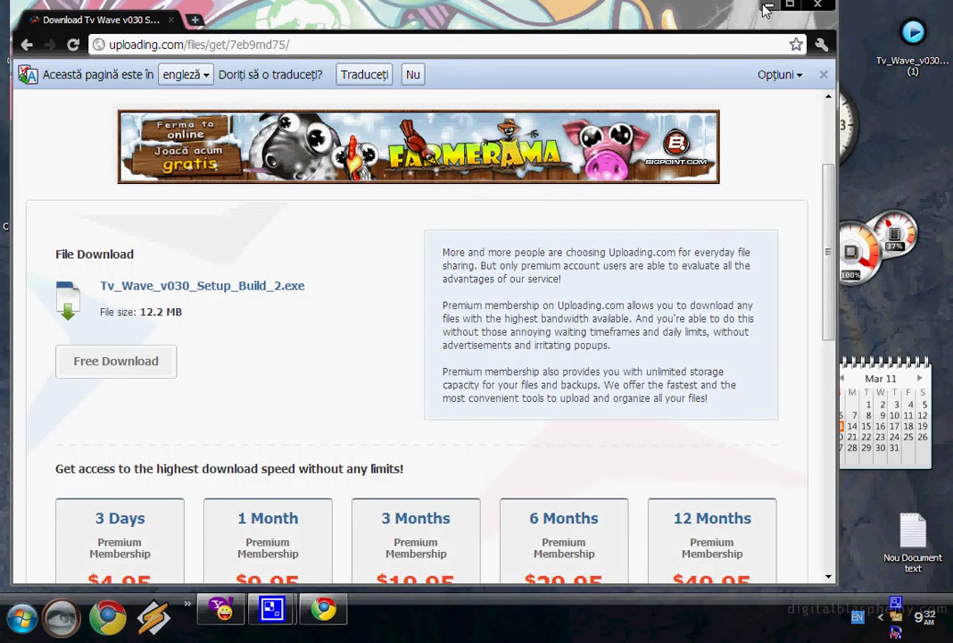
{"action": "left_click", "coordinate": [765, 7]}
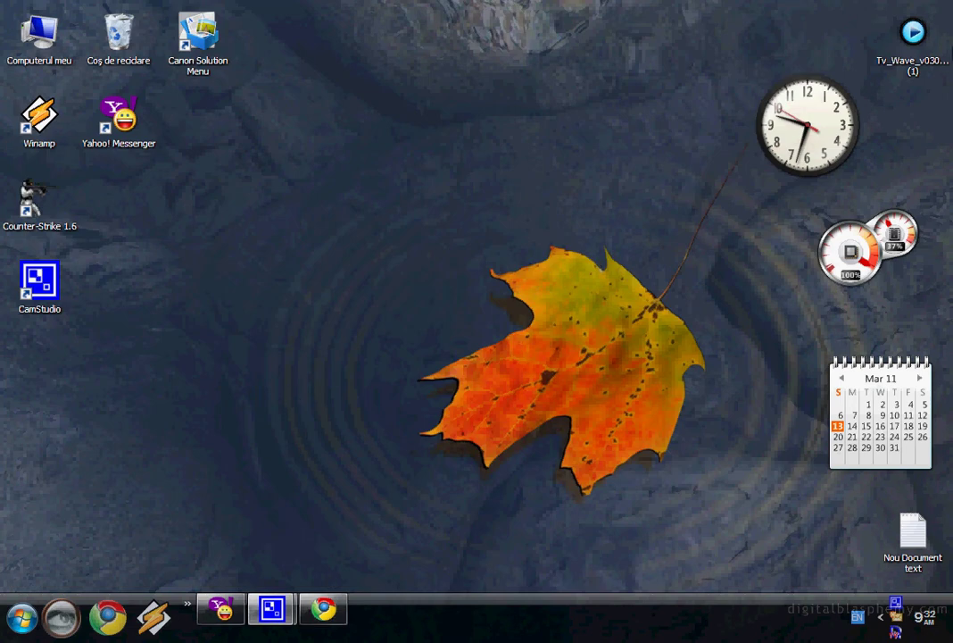
{"action": "double_click", "coordinate": [914, 37]}
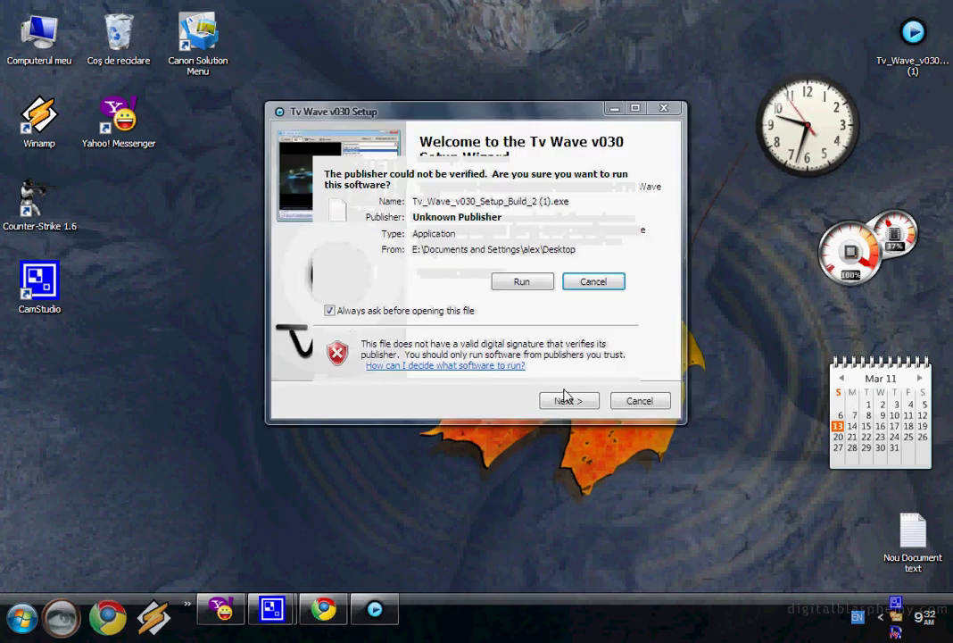
{"action": "left_click", "coordinate": [612, 282]}
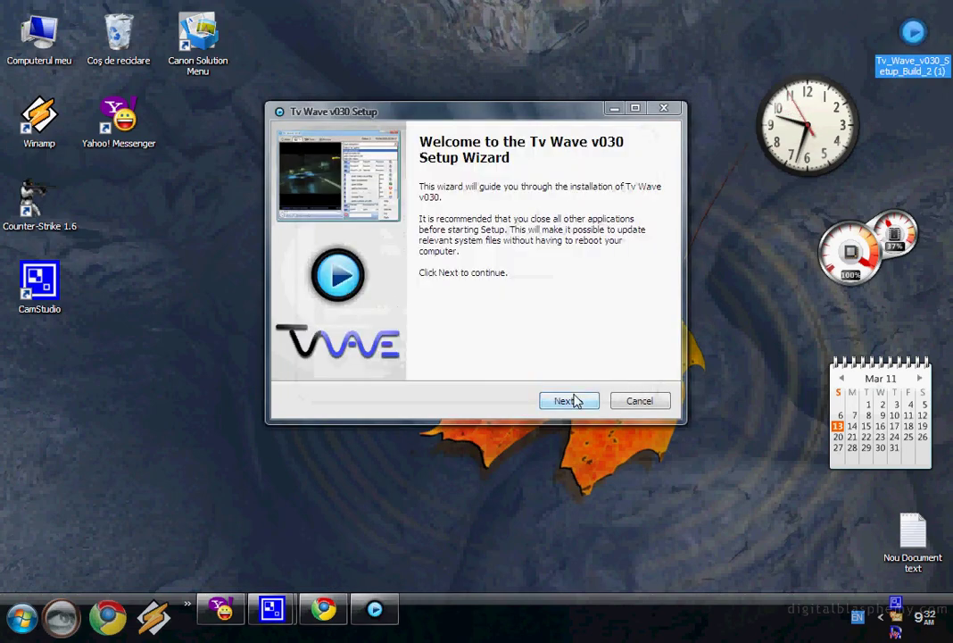
- Install Tv Wave v030 into E:\Program Files\Tv Wave and finish setup with the option to install plug-ins and run the program
{"action": "left_click", "coordinate": [575, 399]}
{"action": "left_click", "coordinate": [575, 400]}
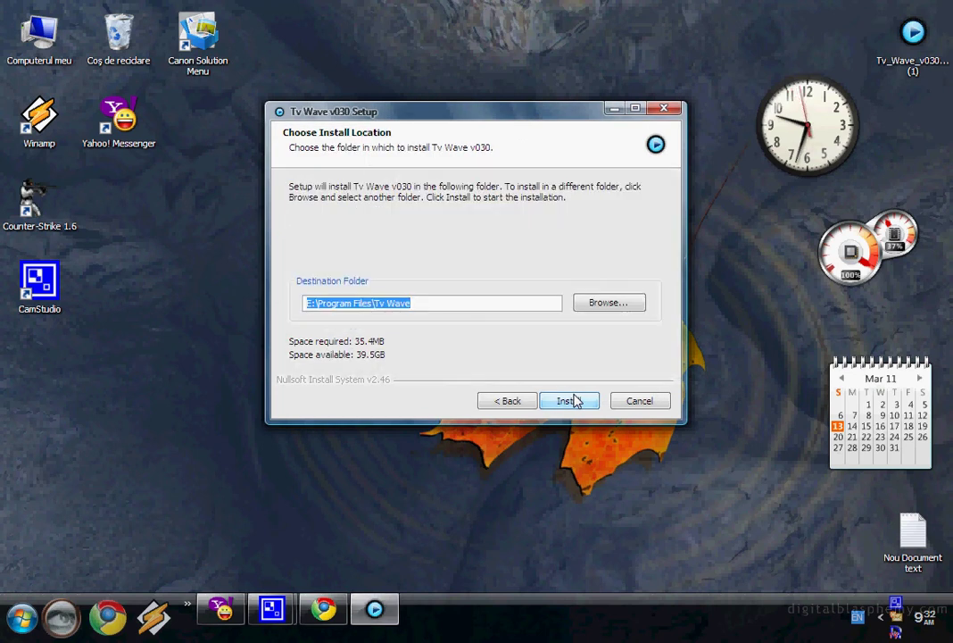
{"action": "left_click", "coordinate": [571, 400]}
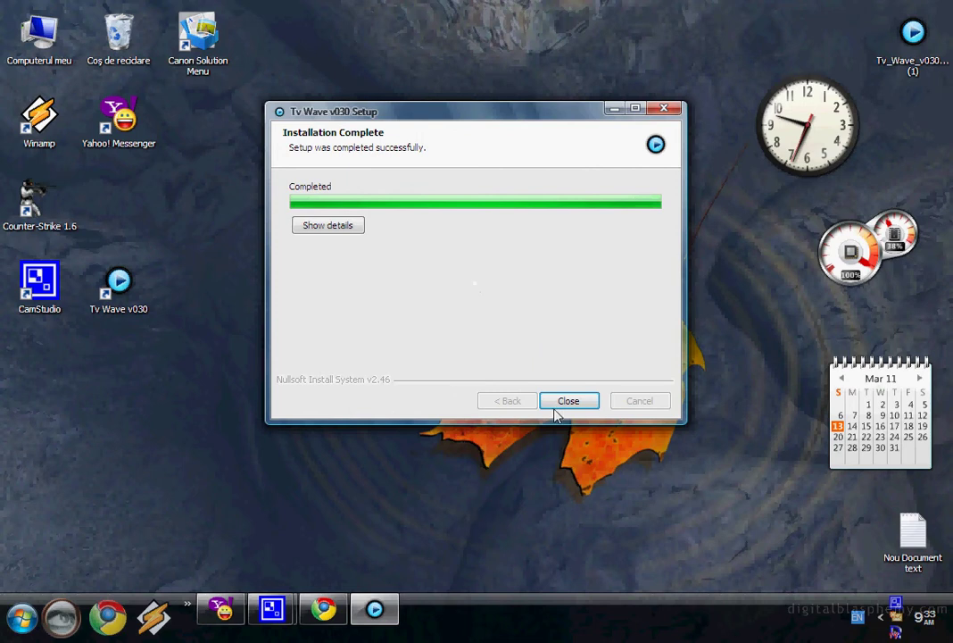
{"action": "left_click", "coordinate": [560, 401]}
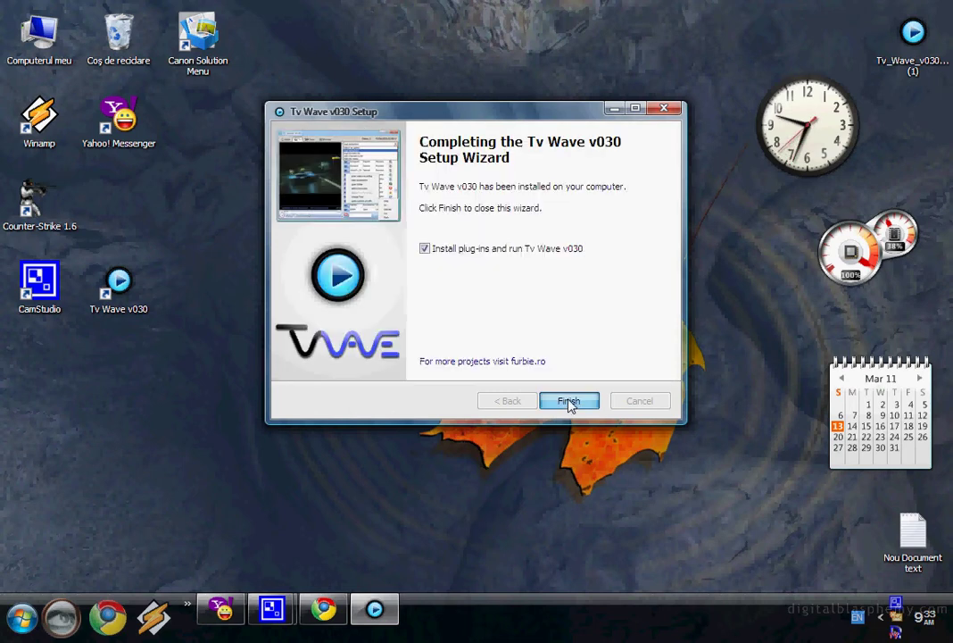
{"action": "left_click", "coordinate": [569, 402]}
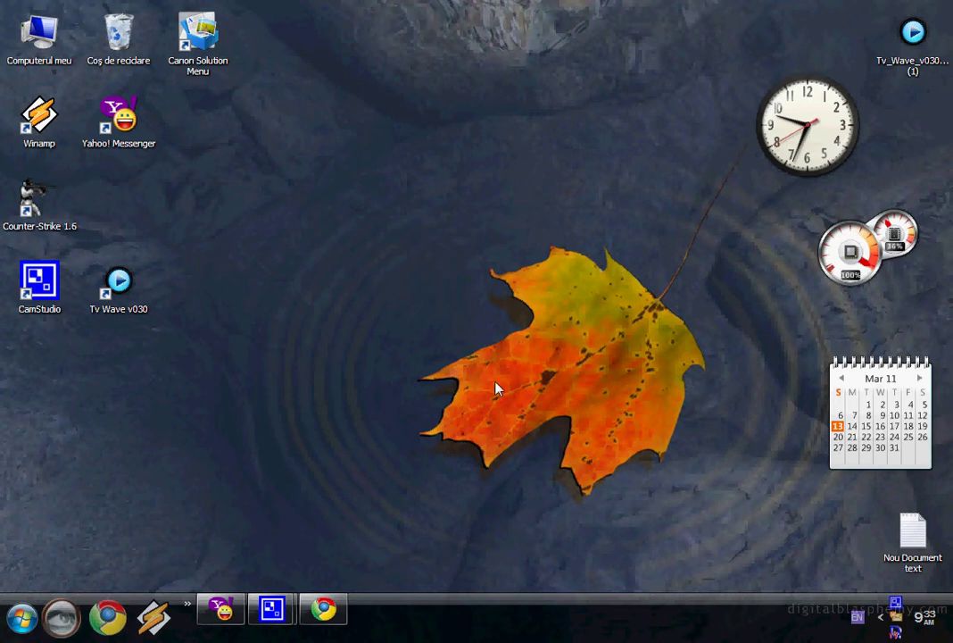
- Try to start Tv Wave v030 from the desktop and minimize its plug-in loading window
{"action": "double_click", "coordinate": [134, 297]}
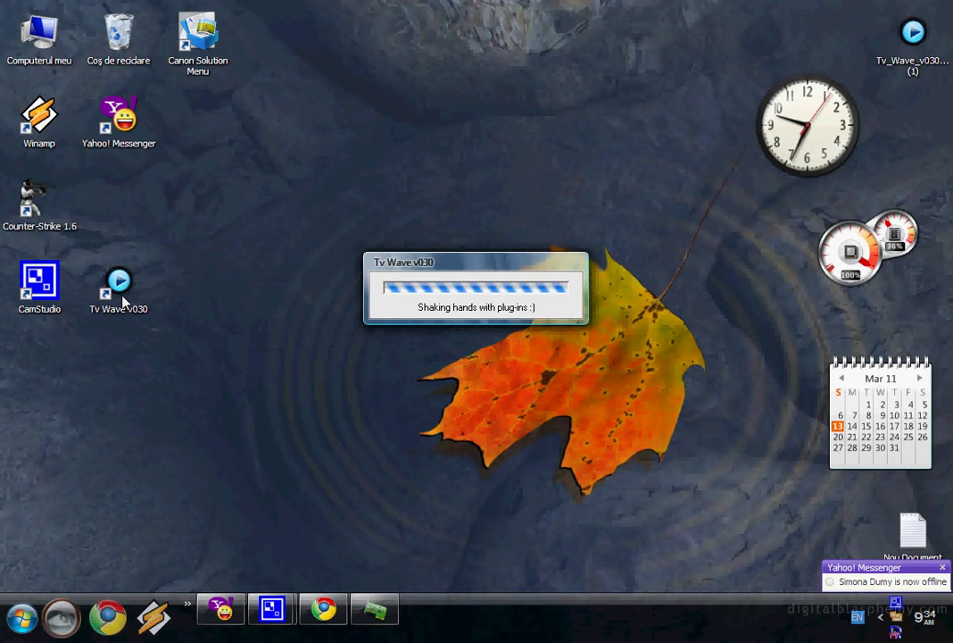
{"action": "right_click", "coordinate": [376, 618]}
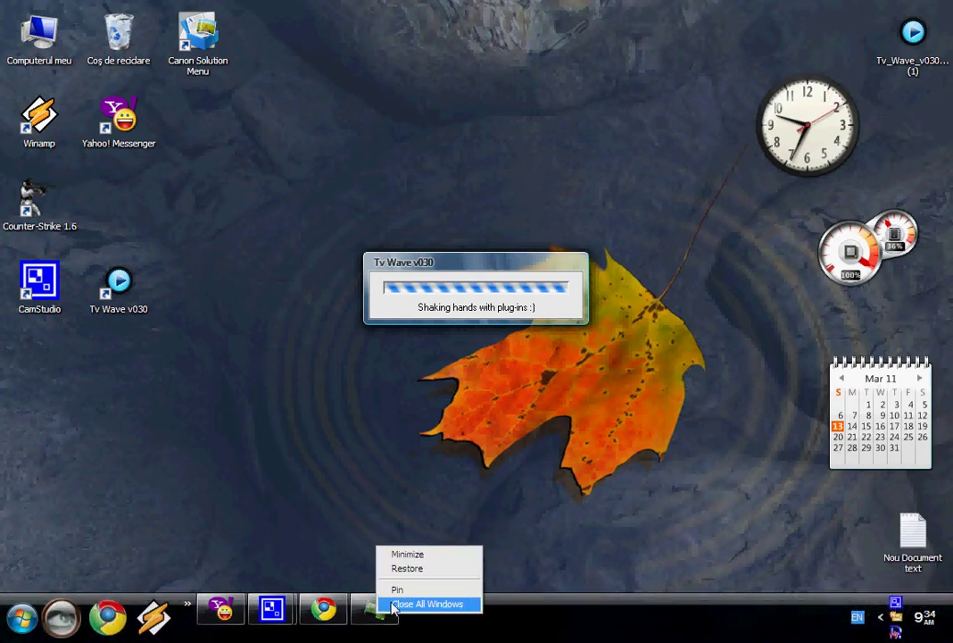
{"action": "left_click", "coordinate": [398, 554]}
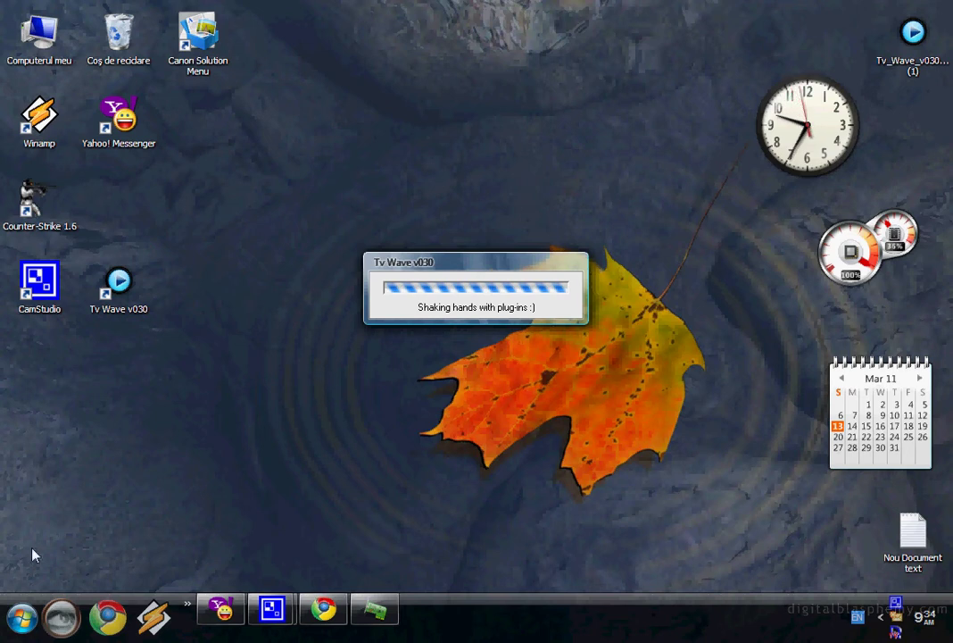
{"action": "left_click", "coordinate": [21, 629]}
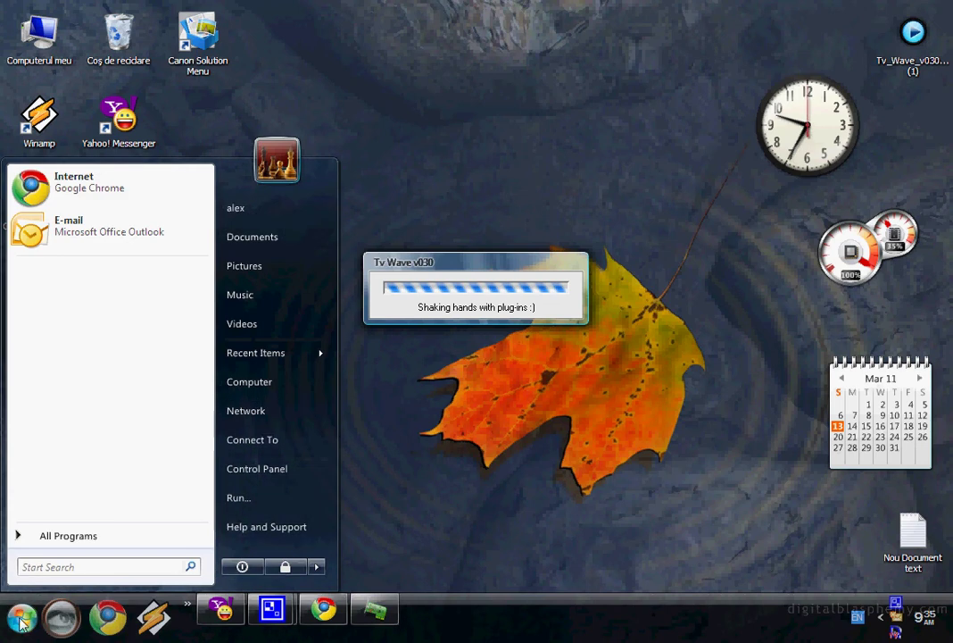
{"action": "left_click", "coordinate": [382, 617]}
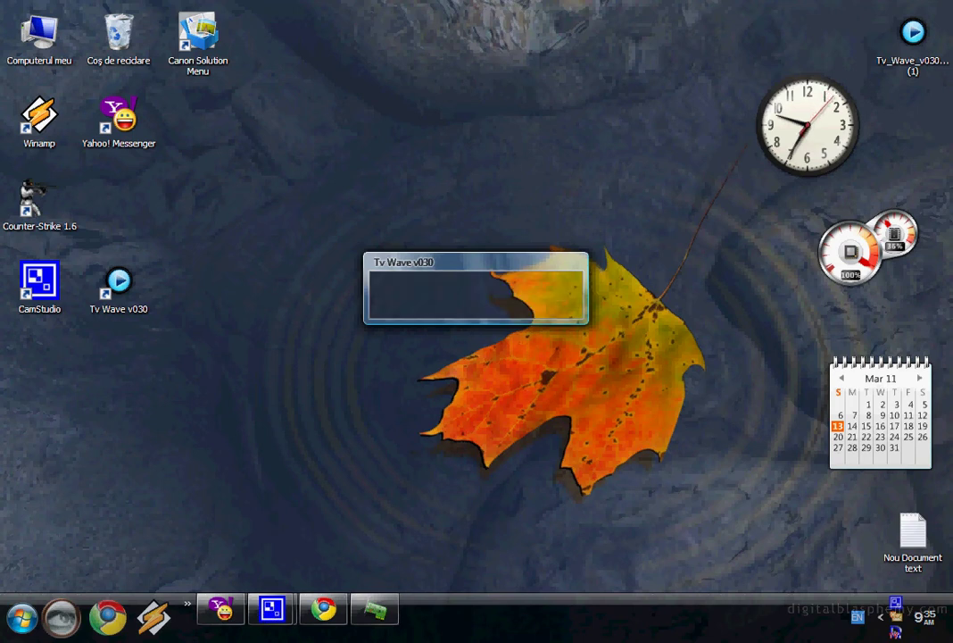
- Launch Tv Wave v030 from its desktop shortcut and show its Tv section
{"action": "left_click", "coordinate": [137, 272]}
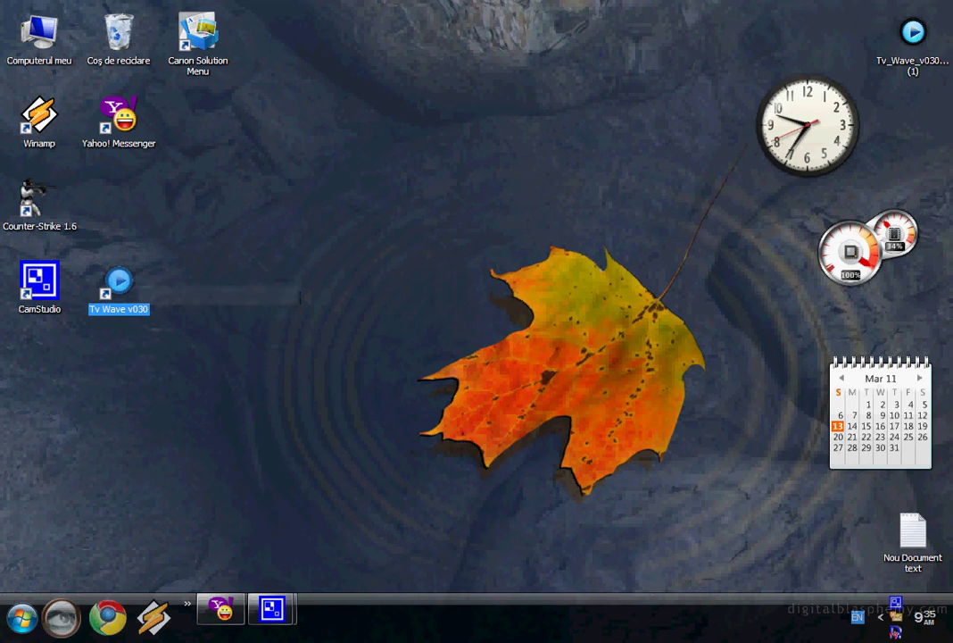
{"action": "key", "text": "Return"}
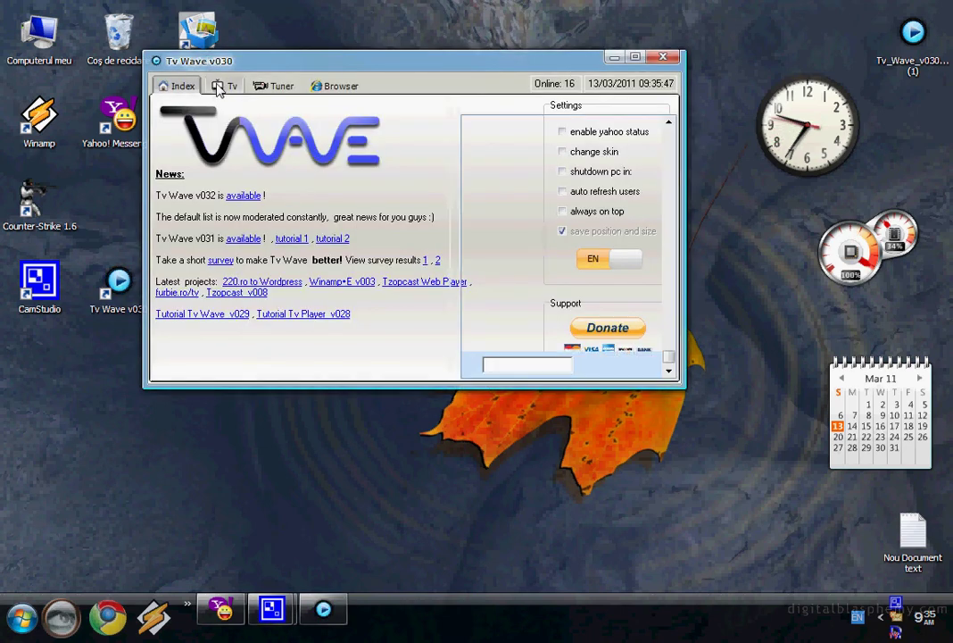
{"action": "left_click", "coordinate": [222, 86]}
- Load the favorites channel list, replace it with the default list, and activate the search field below the channels
{"action": "left_click", "coordinate": [517, 107]}
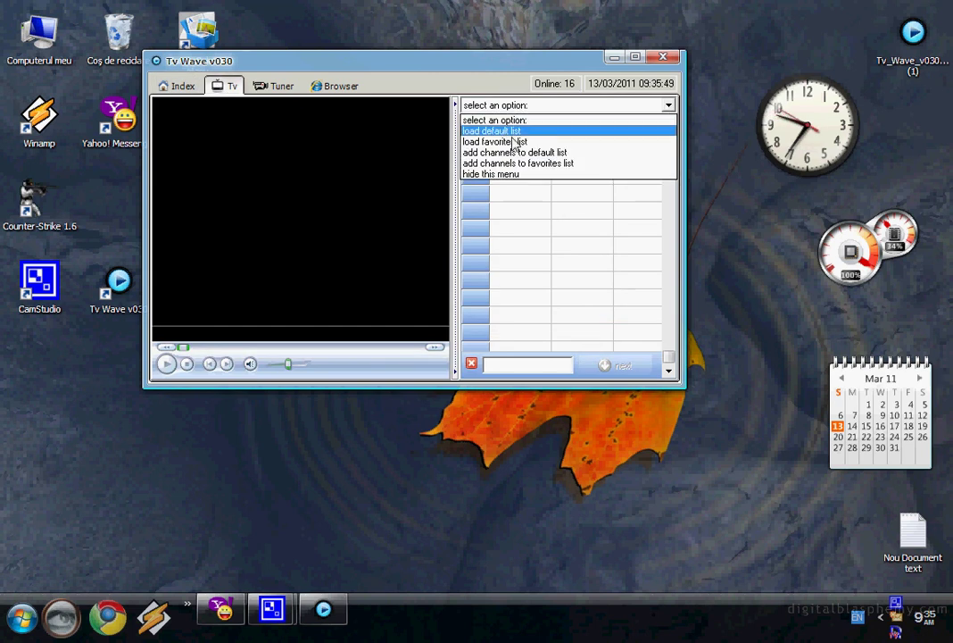
{"action": "left_click", "coordinate": [515, 143]}
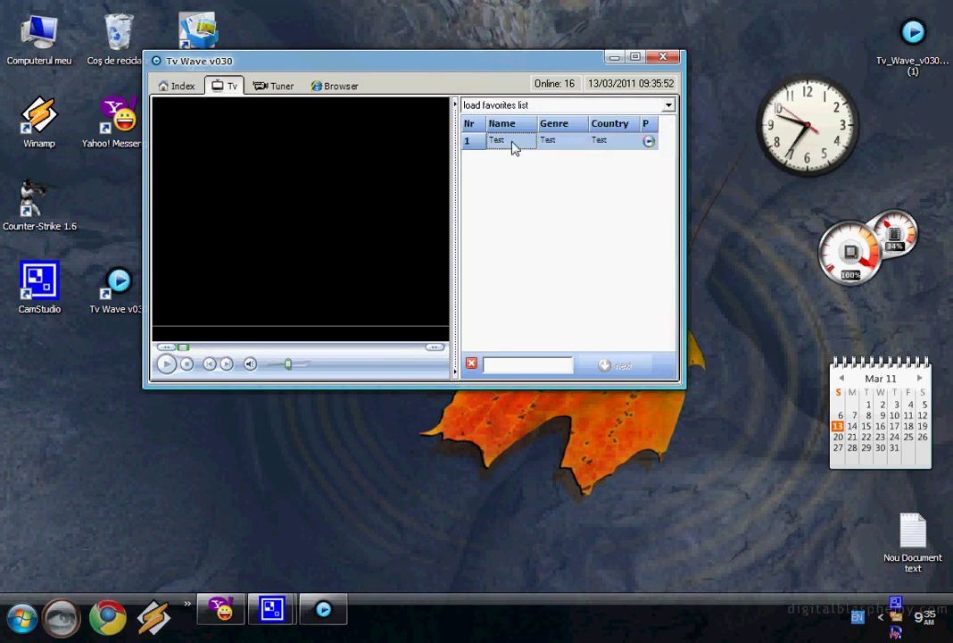
{"action": "left_click", "coordinate": [509, 106]}
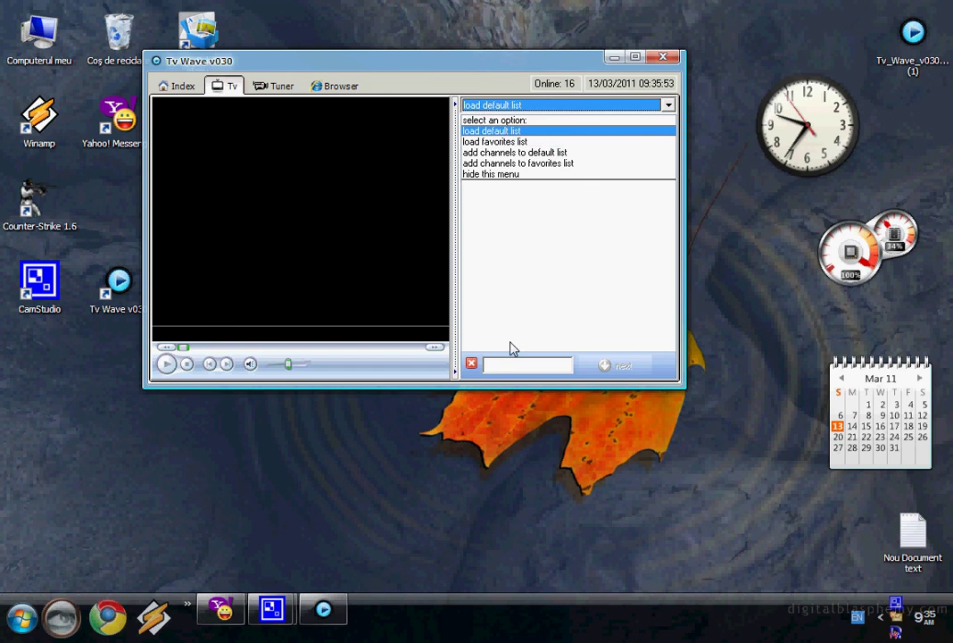
{"action": "left_click", "coordinate": [510, 368]}
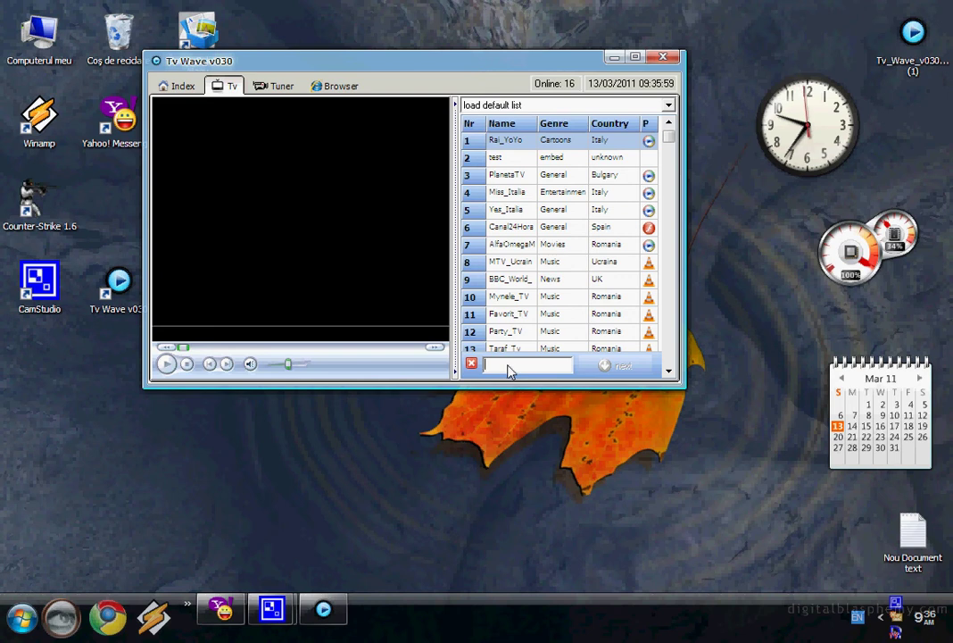
- Search the channel list for gsp to play the GSP_TV channel, and move the player window lower on the desktop
{"action": "type", "text": "g"}
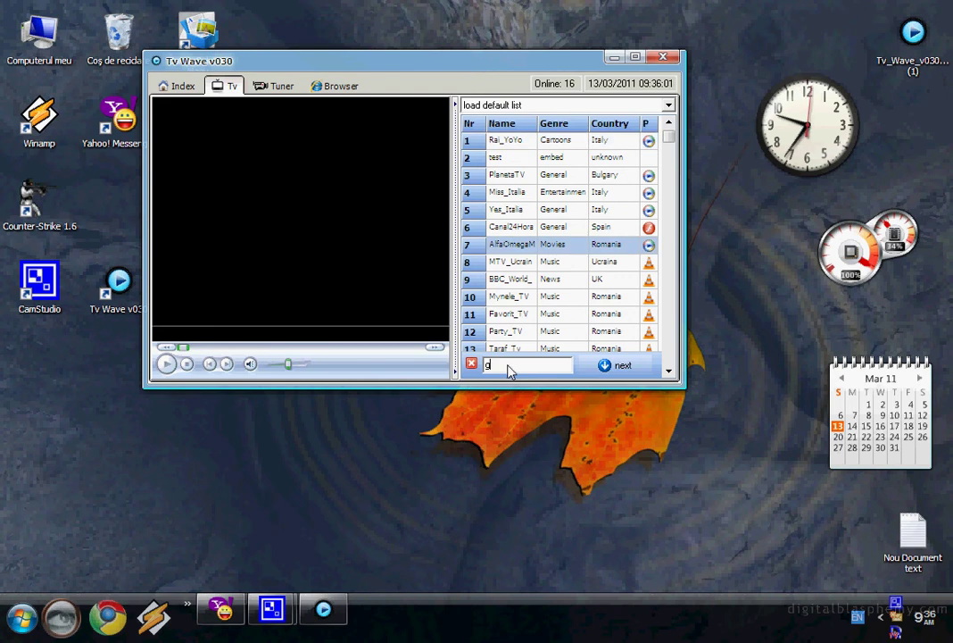
{"action": "type", "text": "sp"}
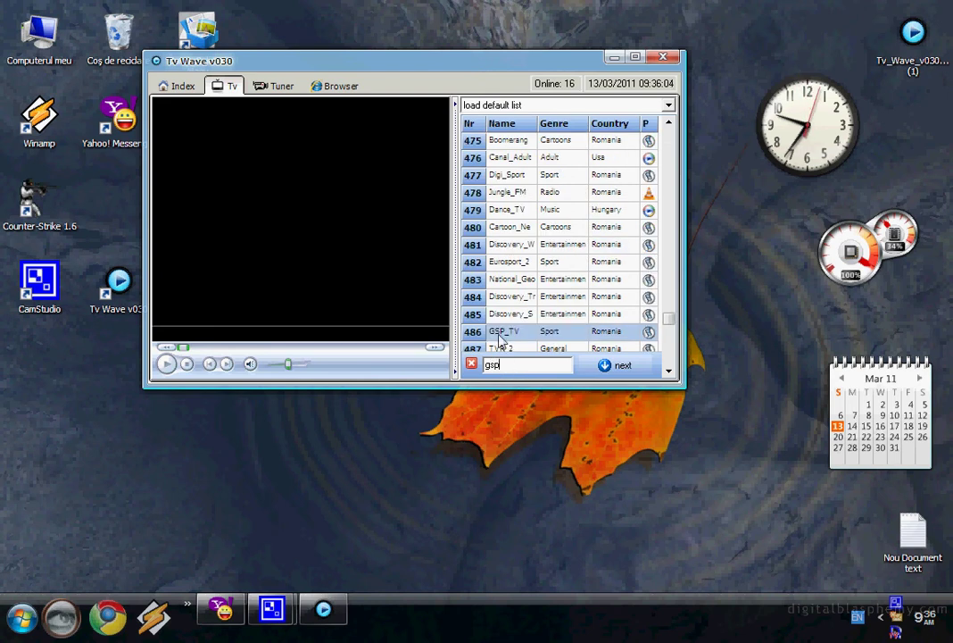
{"action": "double_click", "coordinate": [500, 333]}
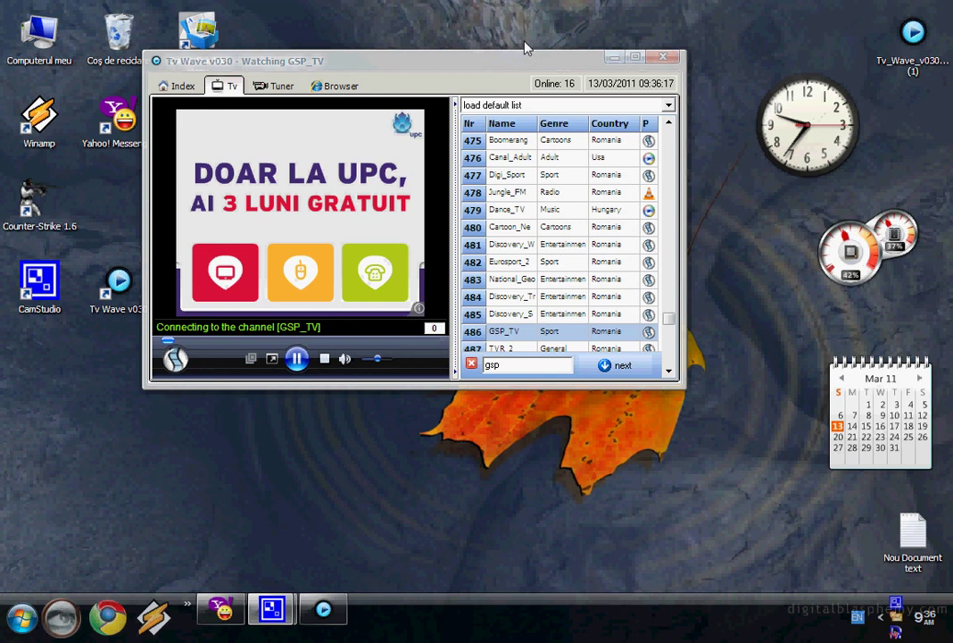
{"action": "left_click_drag", "start_coordinate": [511, 64], "coordinate": [539, 92]}
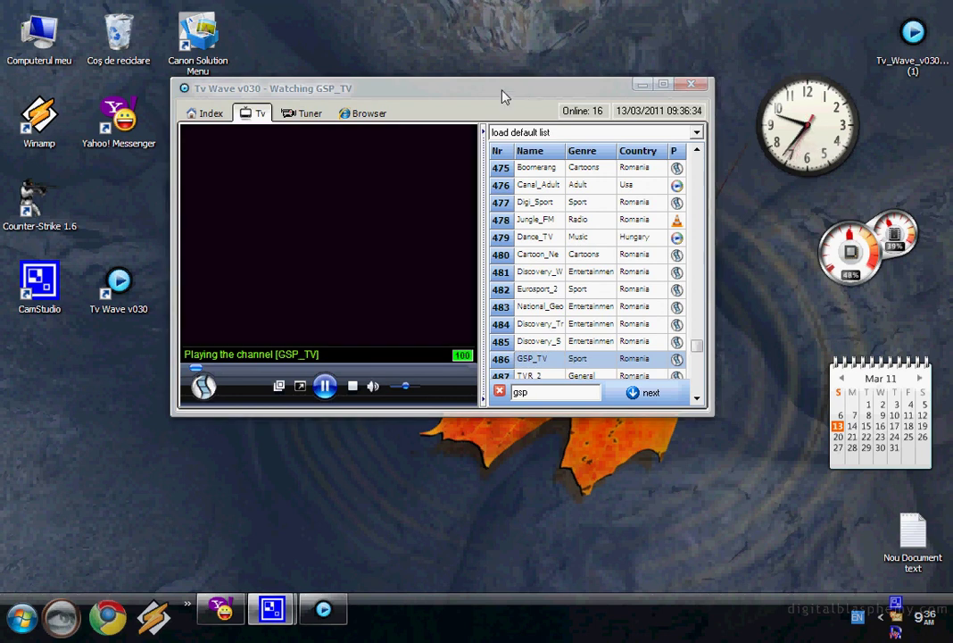
{"action": "left_click_drag", "start_coordinate": [502, 96], "coordinate": [504, 124]}
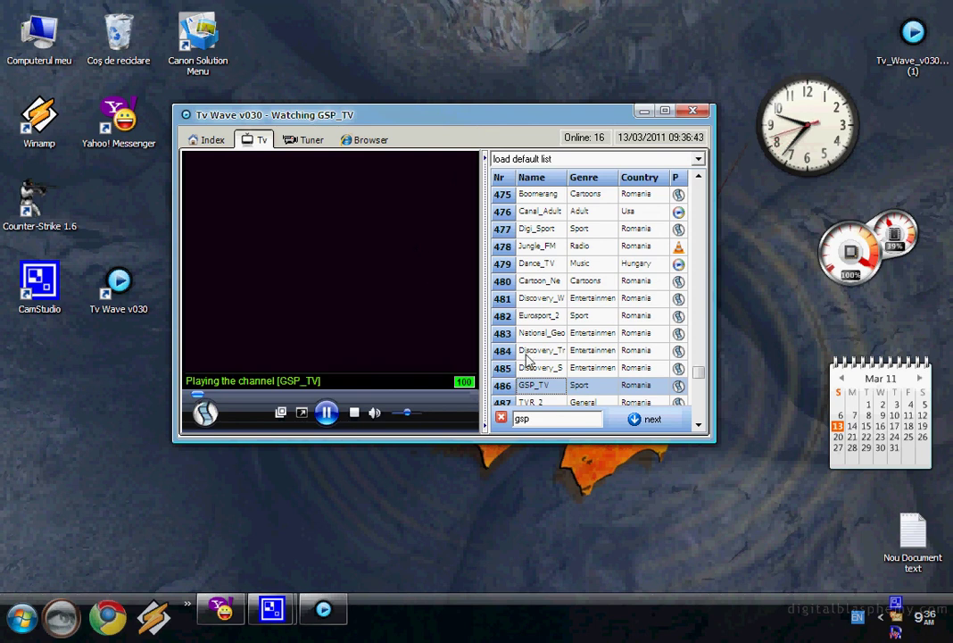
- Switch playback to the Romanian OTV channel at number 502 in the default channel list
{"action": "left_click", "coordinate": [699, 425]}
{"action": "left_click", "coordinate": [699, 424]}
{"action": "left_click", "coordinate": [699, 425]}
{"action": "left_click", "coordinate": [699, 425]}
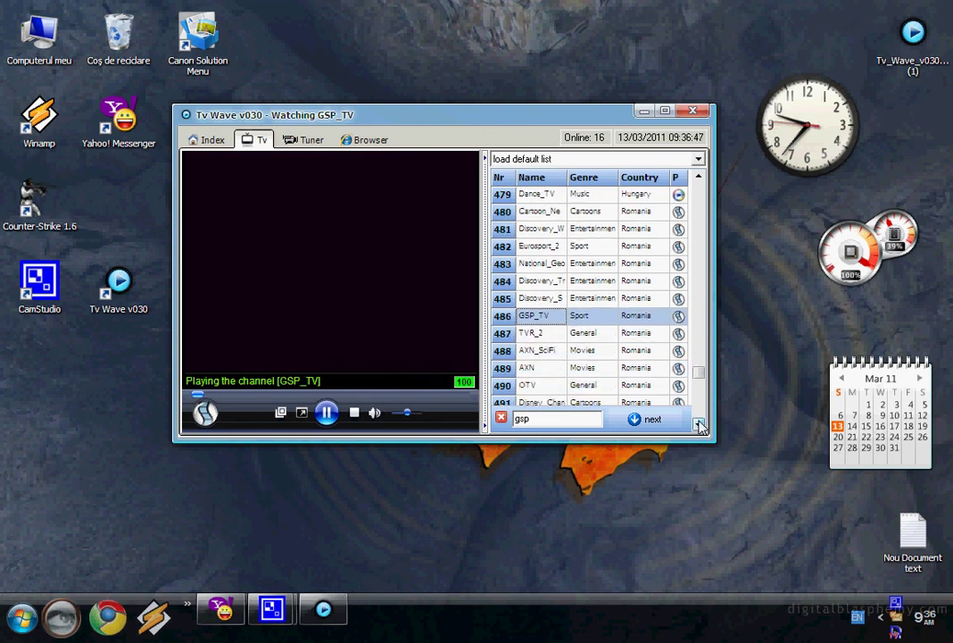
{"action": "left_click", "coordinate": [698, 425]}
{"action": "left_click", "coordinate": [699, 425]}
{"action": "left_click", "coordinate": [699, 425]}
{"action": "left_click_drag", "start_coordinate": [698, 424], "coordinate": [699, 425]}
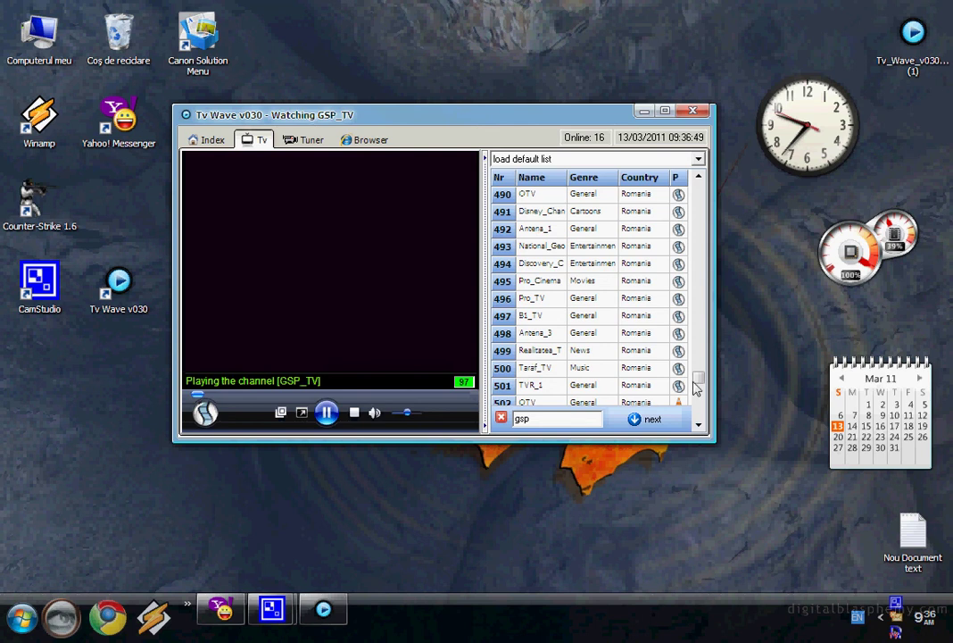
{"action": "left_click", "coordinate": [699, 427]}
{"action": "left_click", "coordinate": [544, 389]}
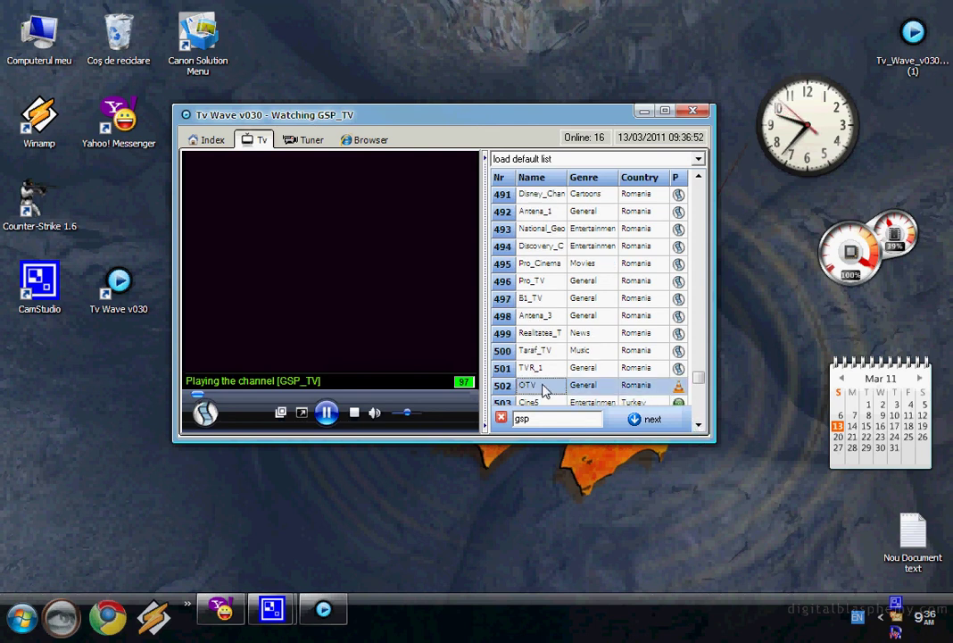
{"action": "double_click", "coordinate": [543, 388]}
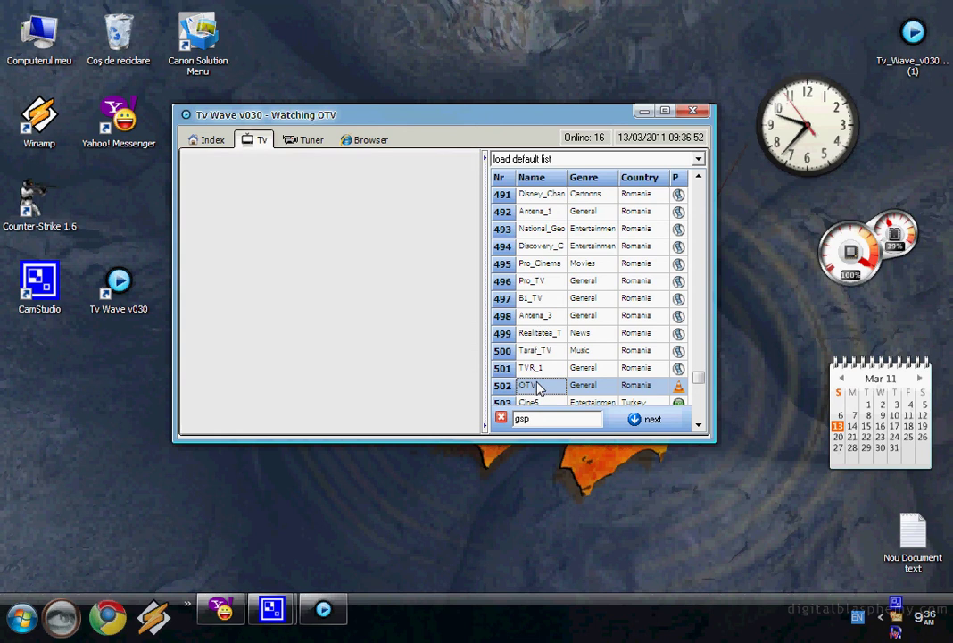